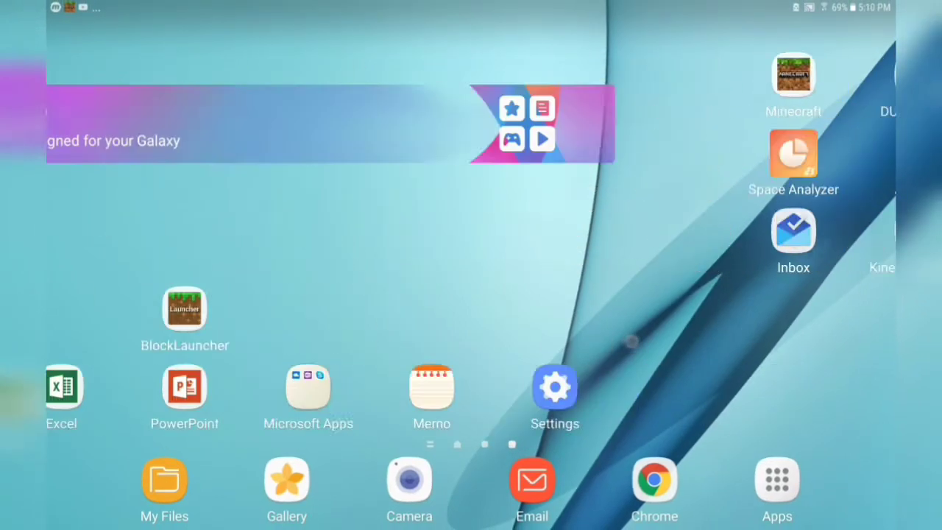
Step: Swipe back to the first home page with the clock and launch the Google Play Store
mouse_move(631, 340)
left_mouse_down()
mouse_move(648, 324)
mouse_move(294, 294)
mouse_move(662, 280)
left_mouse_up()
mouse_move(487, 259)
left_mouse_down()
mouse_move(639, 259)
mouse_move(331, 264)
left_mouse_up()
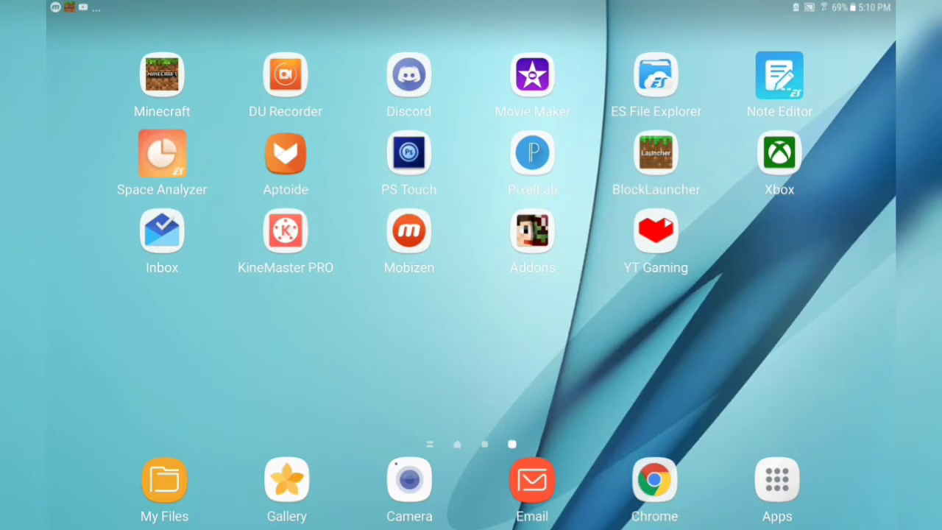
mouse_move(416, 203)
left_mouse_down()
mouse_move(439, 204)
mouse_move(397, 235)
left_mouse_up()
left_click_drag(294, 331, 588, 331)
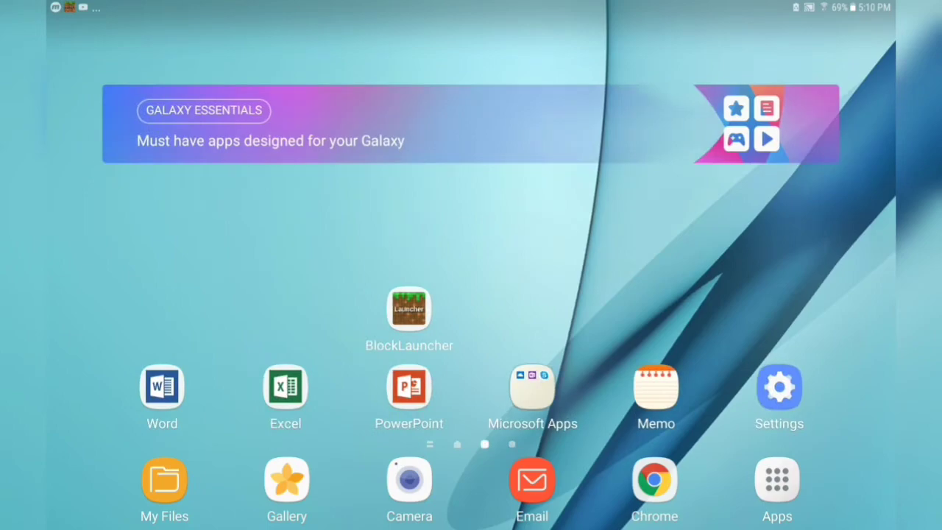
left_click_drag(543, 286, 809, 287)
left_click(659, 390)
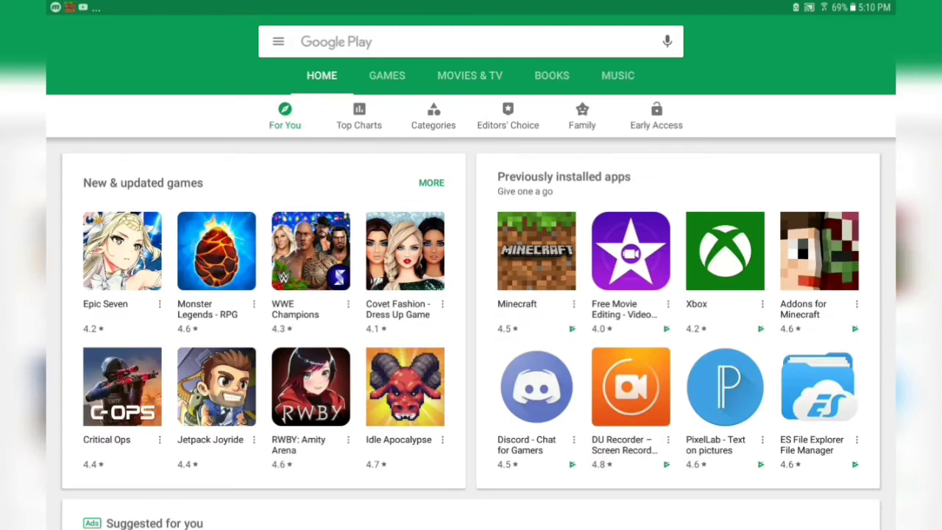
Step: Search the Play Store for 'mobizen' and open the Mobizen Screen Recorder result
left_click(471, 42)
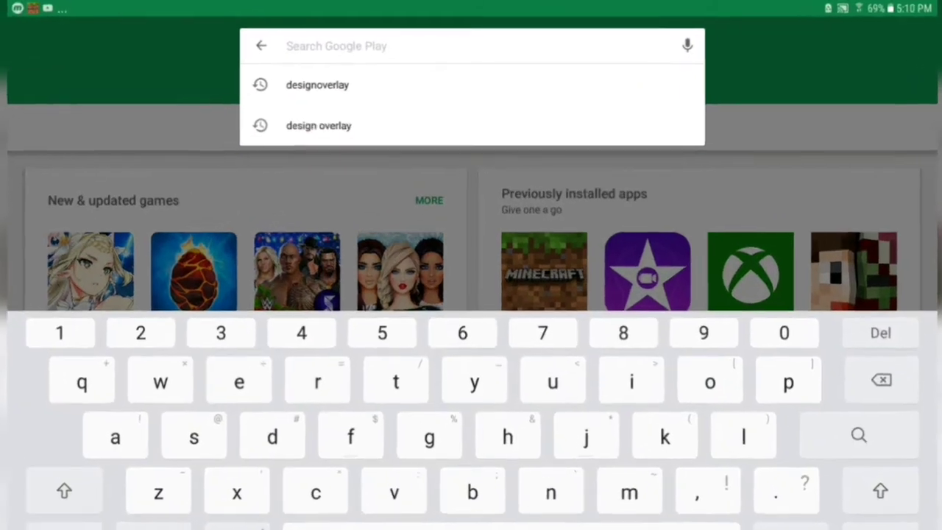
type("mob")
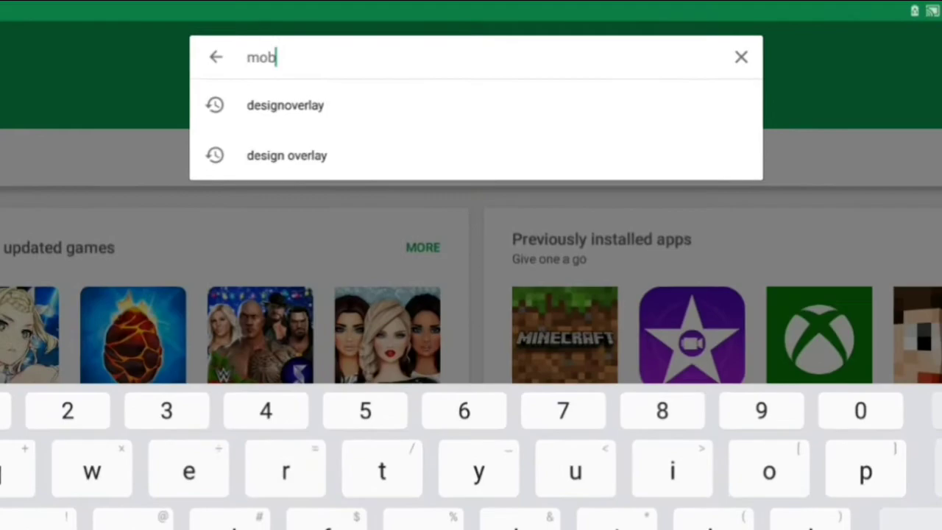
type("izen")
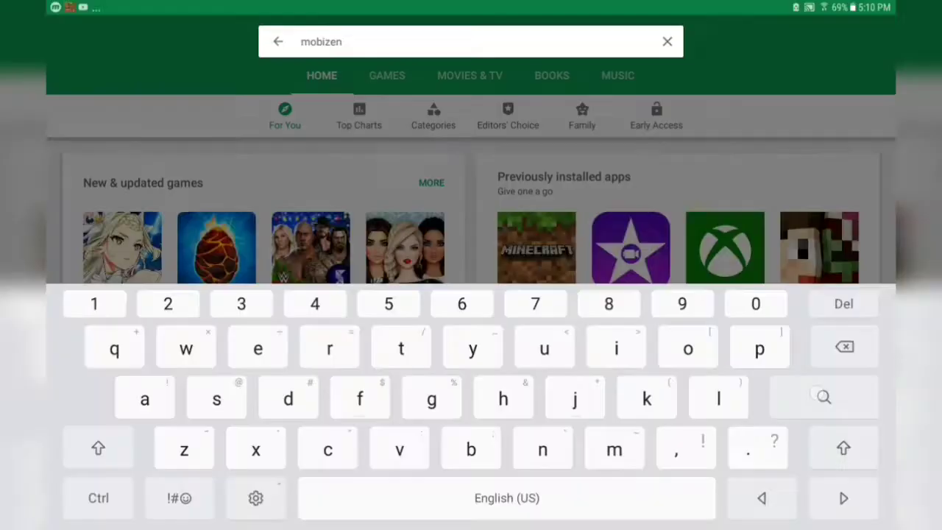
key("Return")
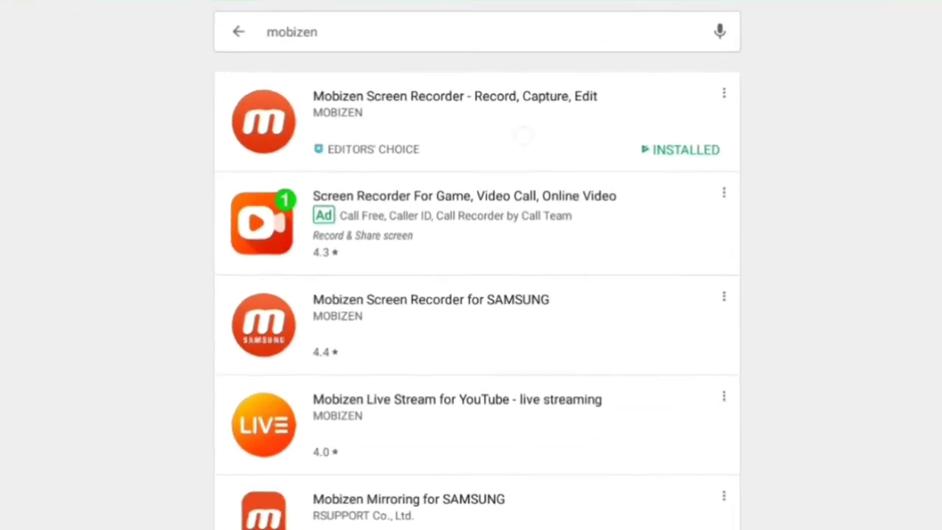
left_click(520, 134)
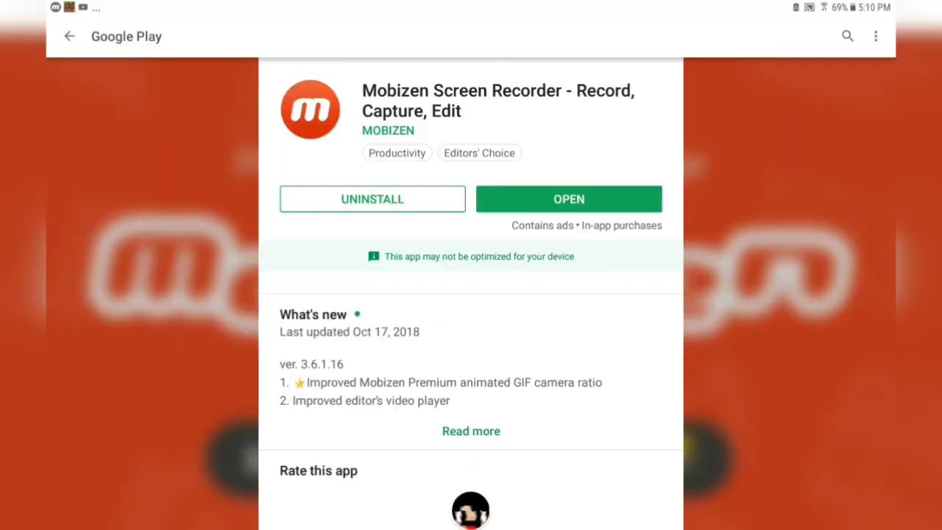
Step: Return home, move to the apps page and launch Mobizen
key("Home")
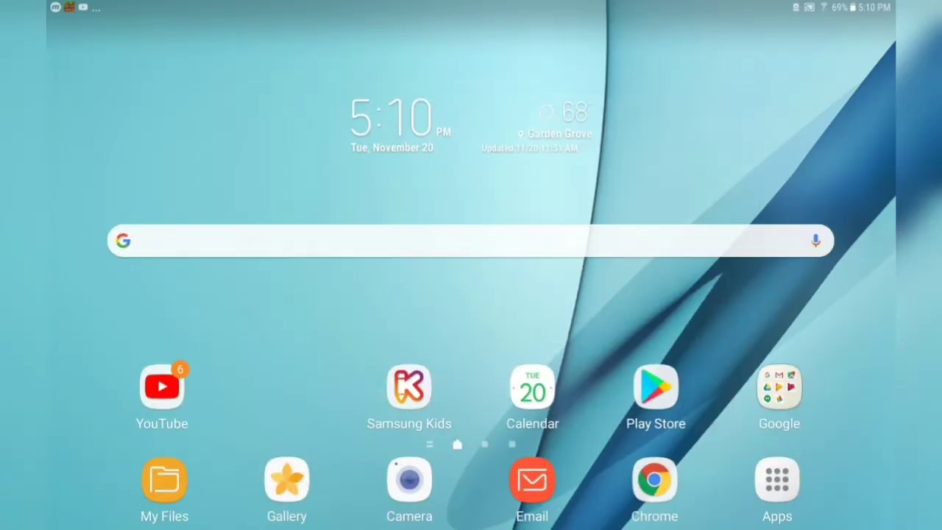
left_click_drag(736, 342, 441, 341)
left_click_drag(713, 341, 367, 346)
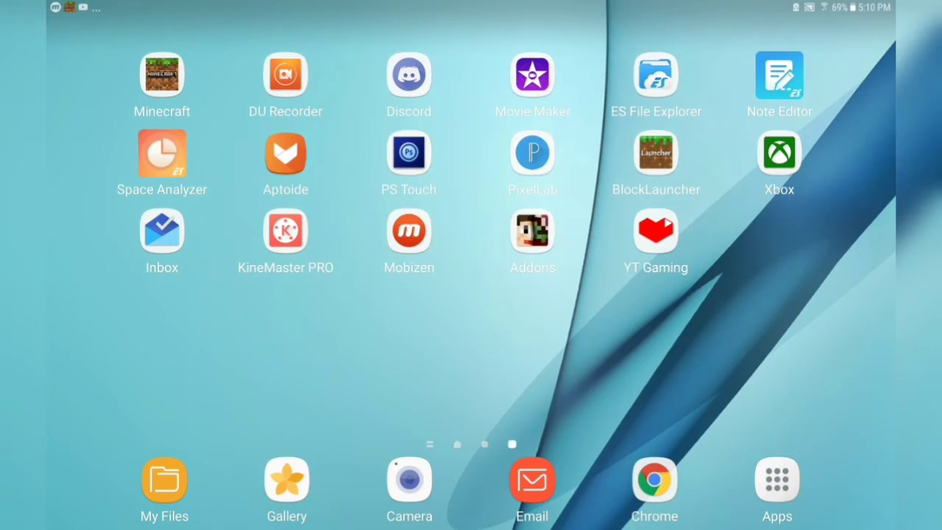
left_click(285, 74)
Step: Browse the recorded videos list, then the captured images, and show Mobizen's settings
left_click(706, 223)
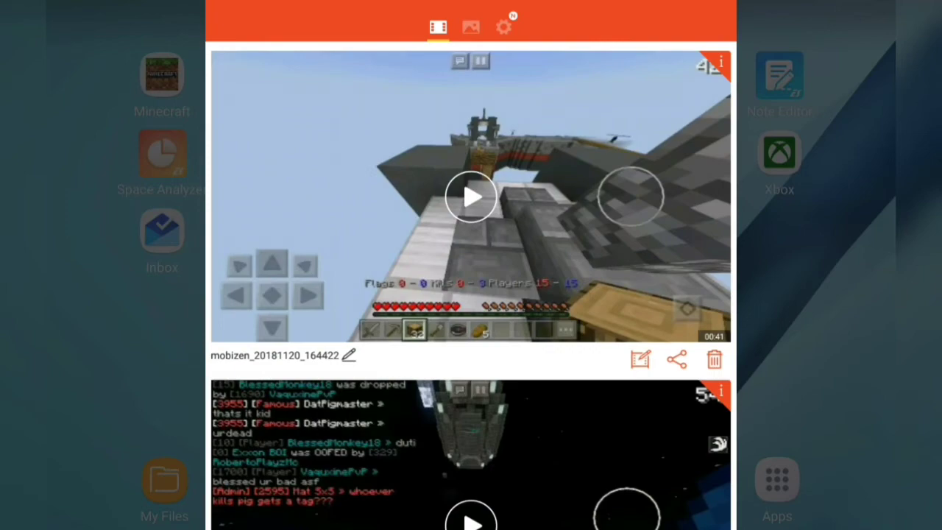
scroll(471, 289, "down", 10)
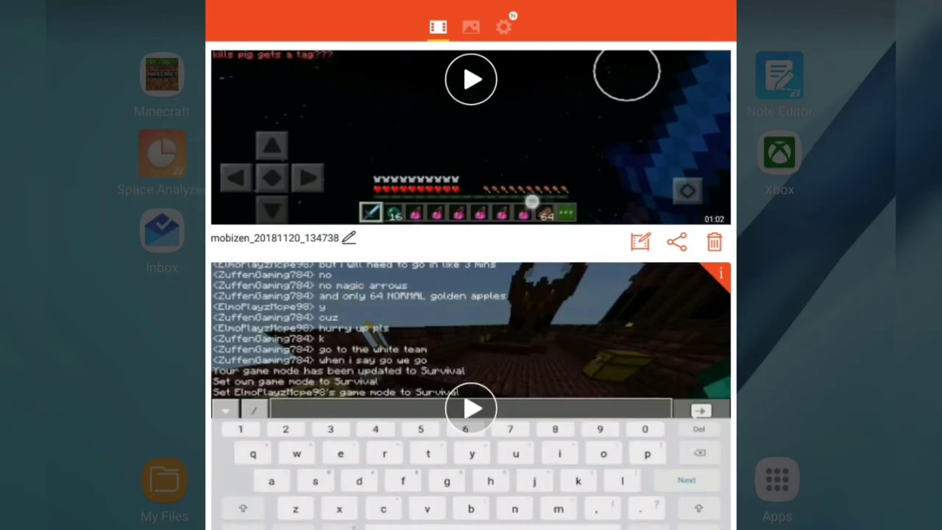
scroll(468, 412, "down", 10)
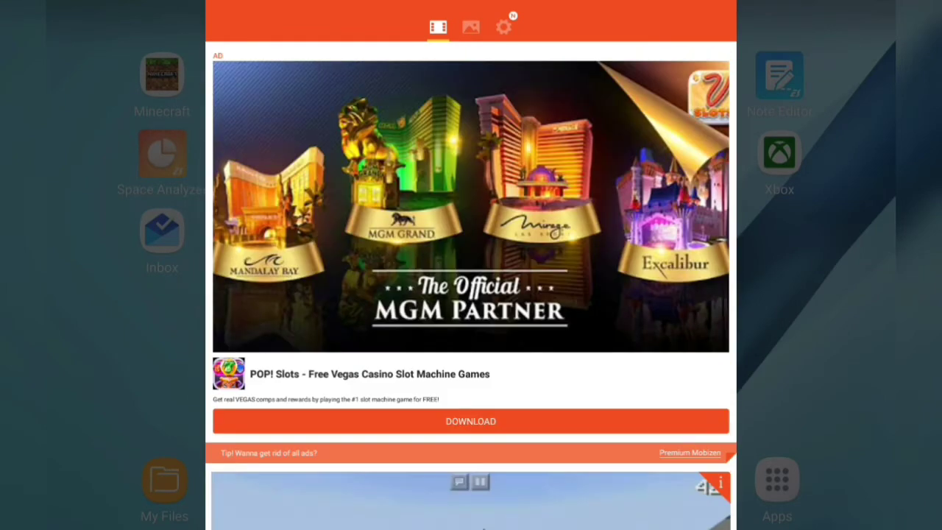
left_click(471, 27)
left_click(503, 27)
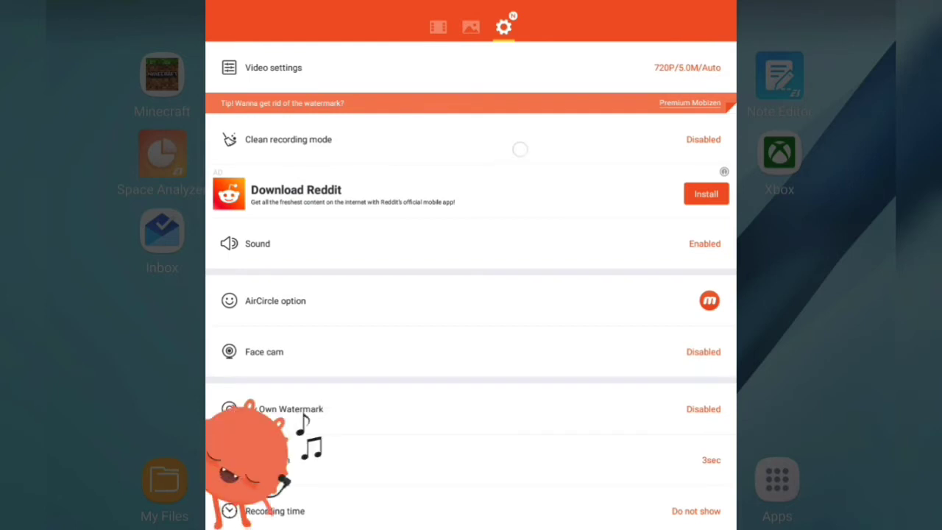
left_click_drag(520, 149, 653, 105)
left_click(633, 95)
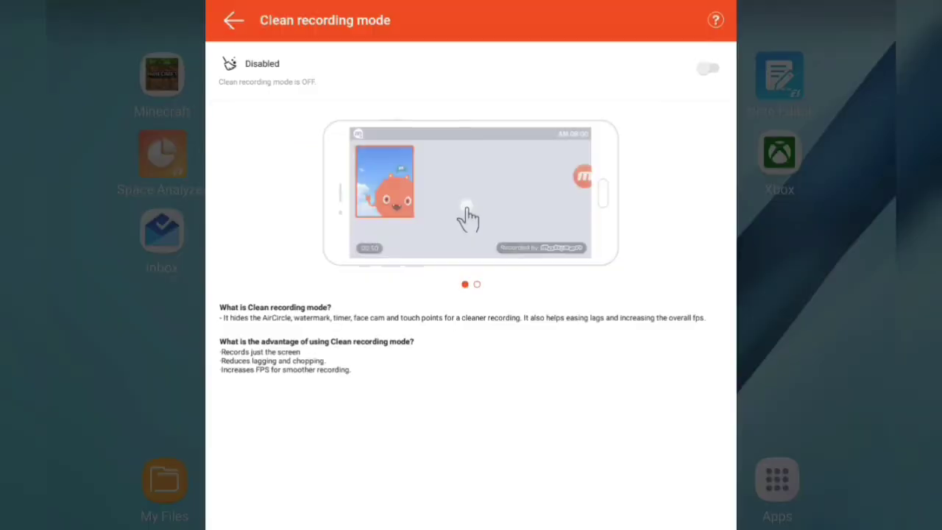
left_click(227, 17)
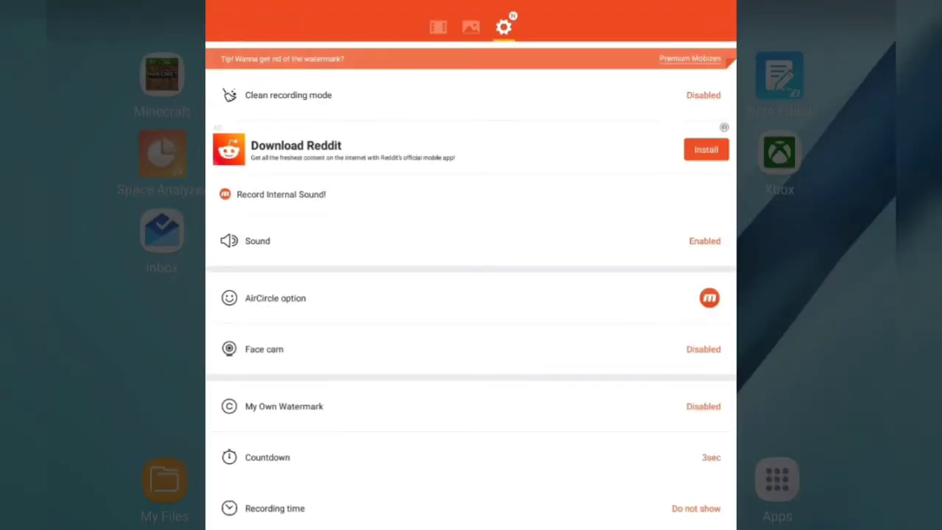
left_click(466, 193)
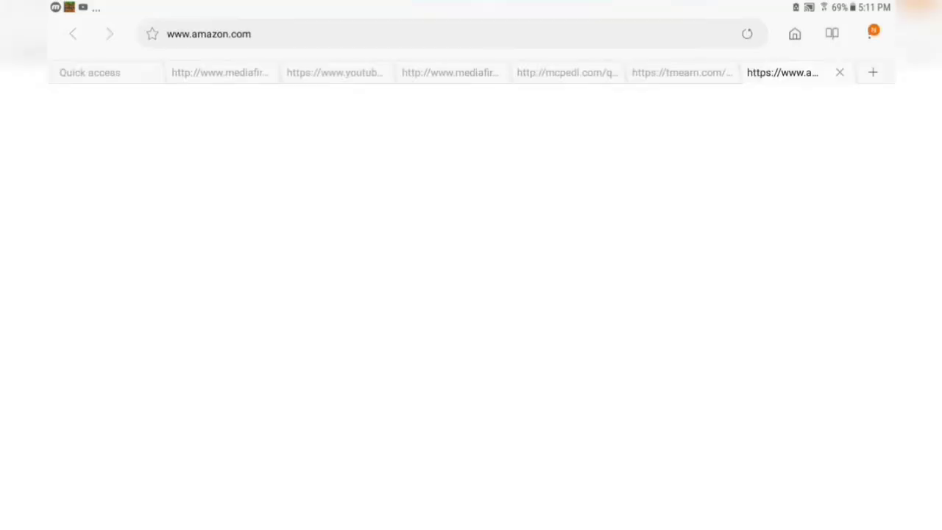
key("super")
left_click(409, 230)
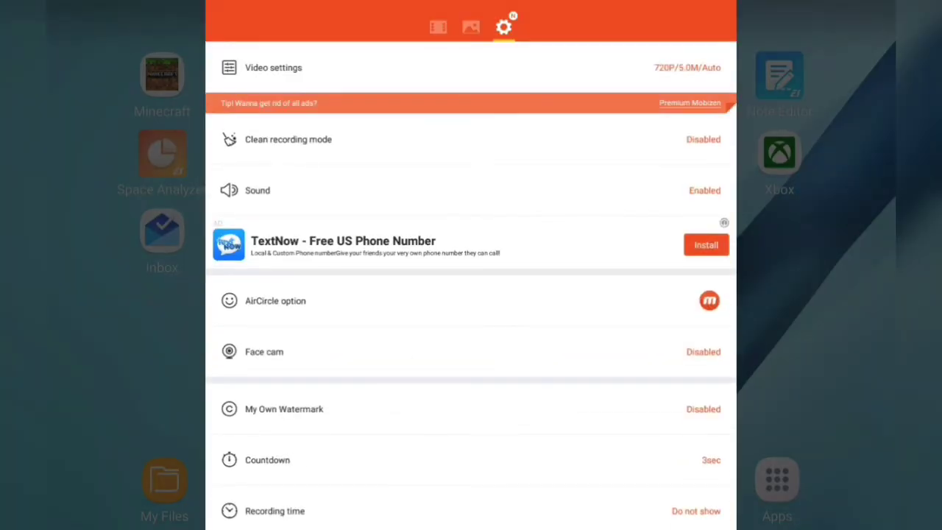
left_click_drag(473, 349, 473, 288)
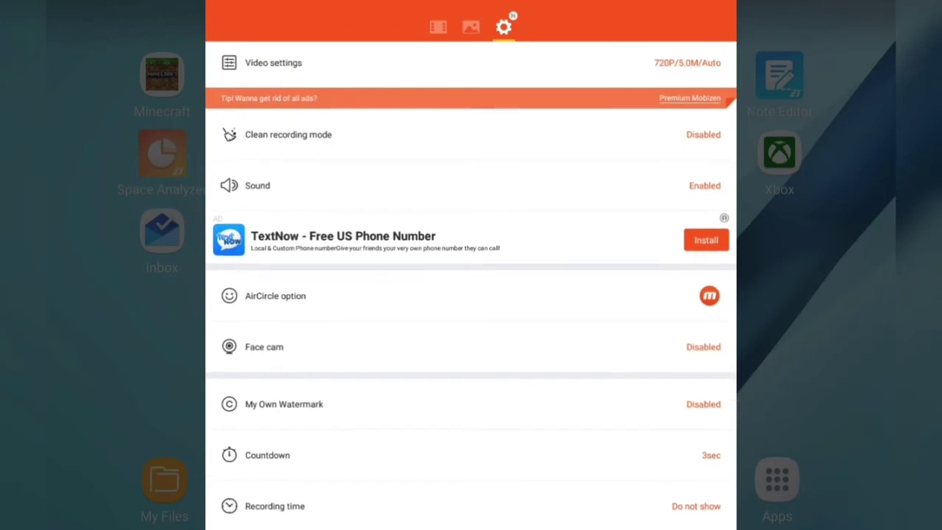
mouse_move(625, 206)
left_mouse_down()
mouse_move(571, 189)
mouse_move(470, 189)
left_mouse_up()
left_click_drag(479, 370, 484, 319)
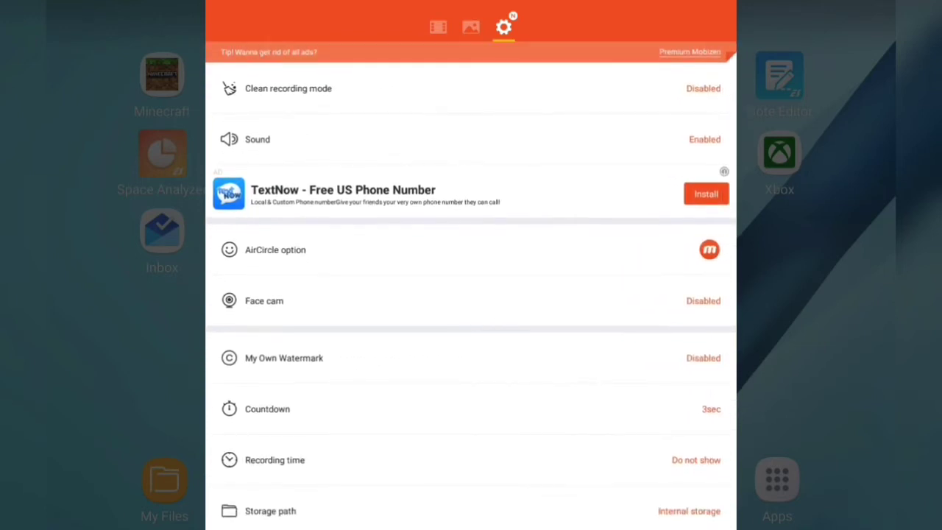
left_click(399, 235)
mouse_move(400, 235)
left_mouse_down()
mouse_move(488, 228)
mouse_move(488, 202)
left_mouse_up()
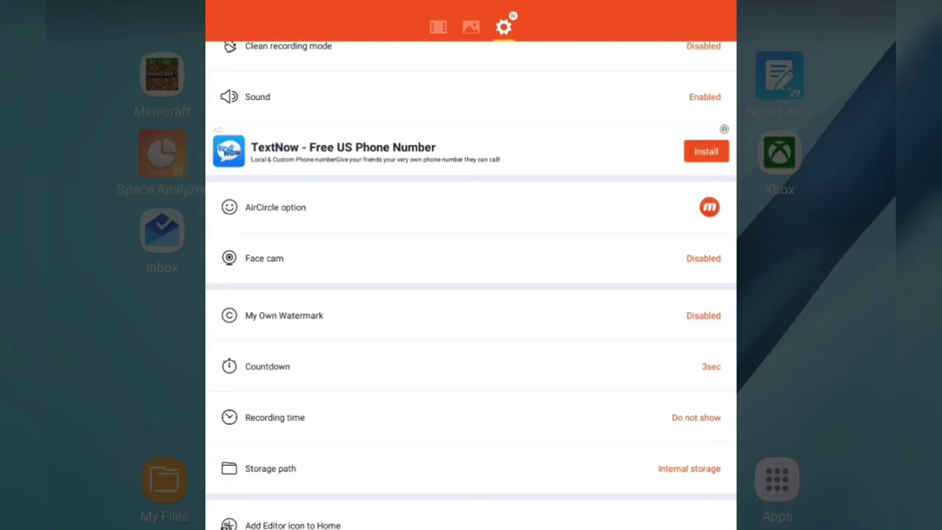
left_click_drag(623, 321, 623, 250)
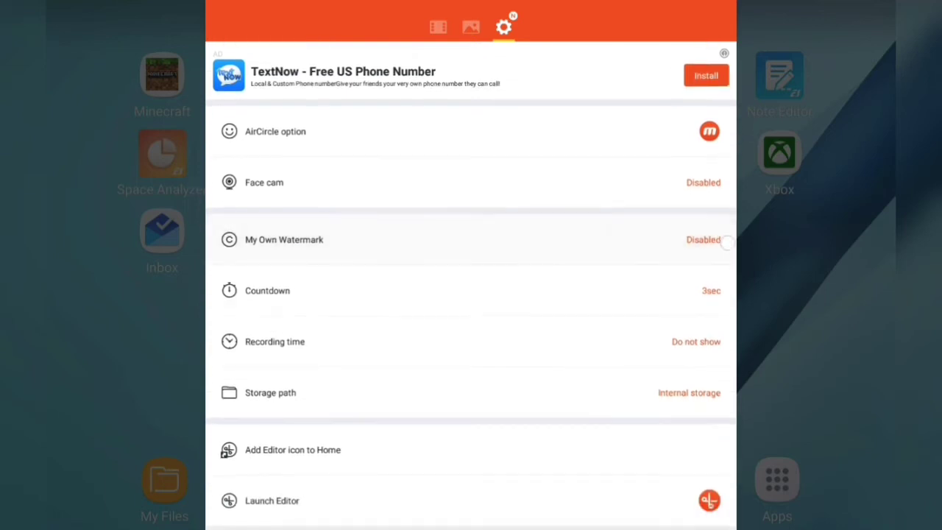
left_click(290, 243)
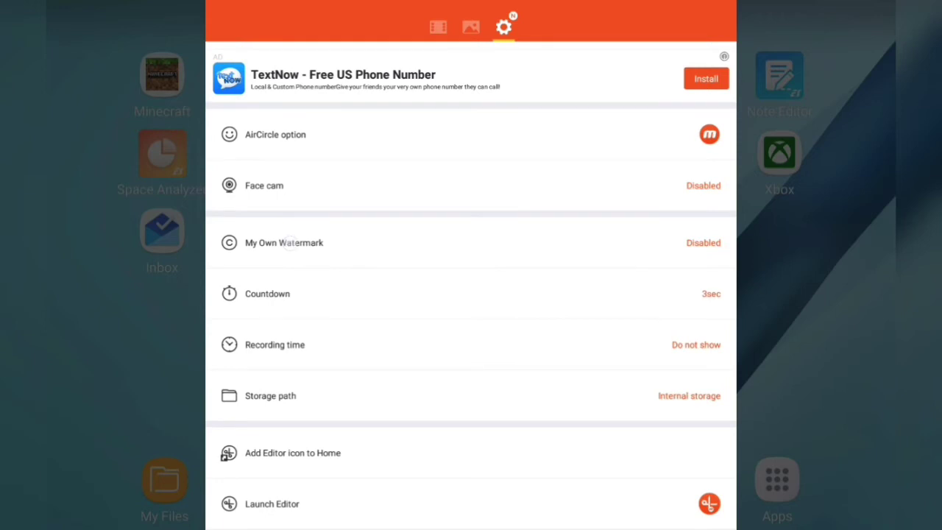
left_click(233, 20)
scroll(471, 294, "down", 5)
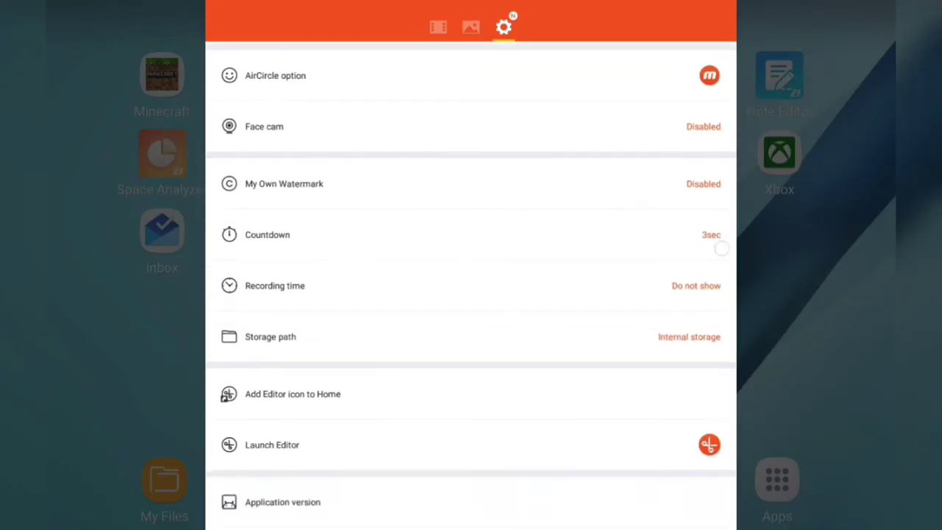
scroll(741, 257, "up", 2)
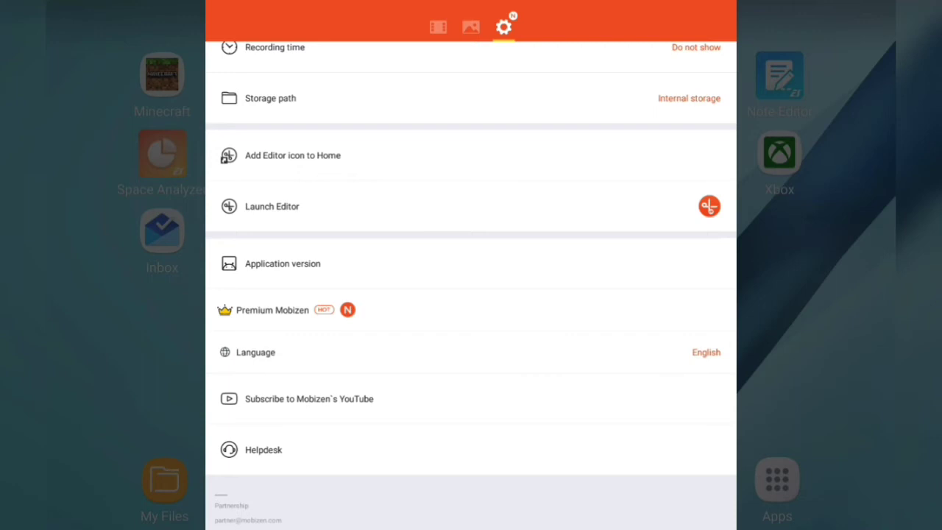
scroll(471, 283, "down", 2)
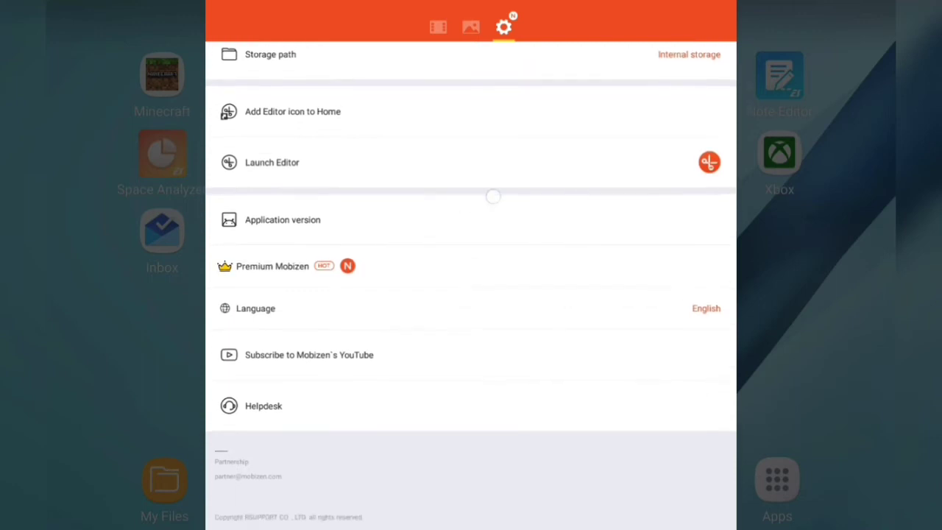
scroll(582, 139, "up", 10)
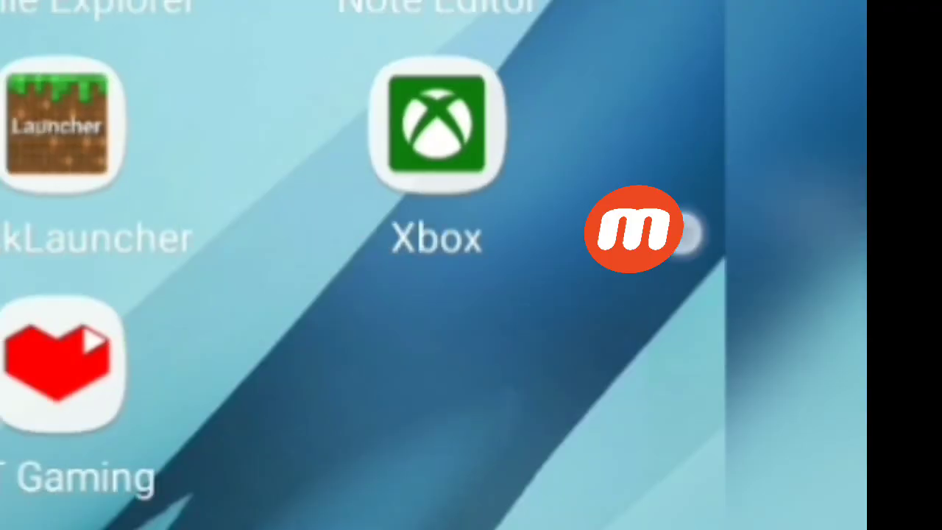
Step: Flip to the page with the Mobizen app and reopen Mobizen's settings panel
left_click_drag(553, 299, 809, 302)
left_click_drag(662, 331, 220, 331)
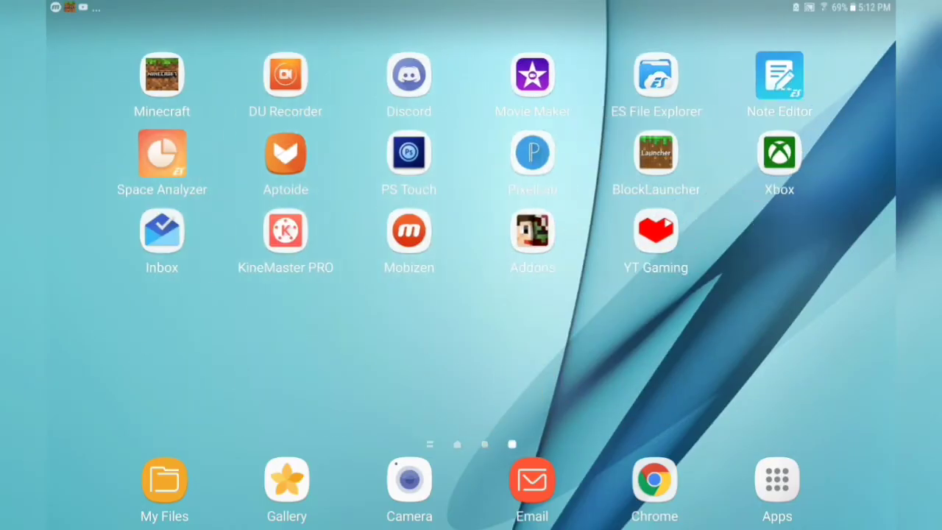
left_click(409, 231)
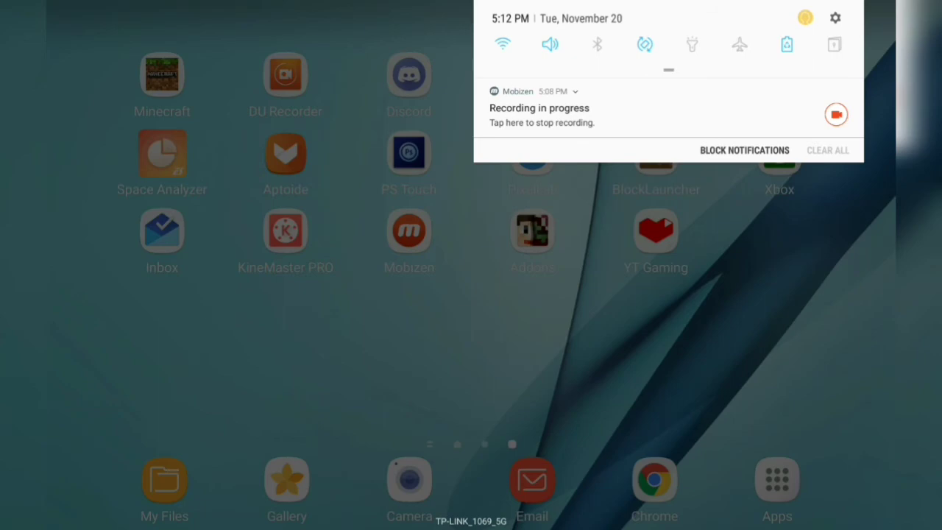
Step: Close the notification shade, pull it down again to check recording status, then close it
left_click(777, 321)
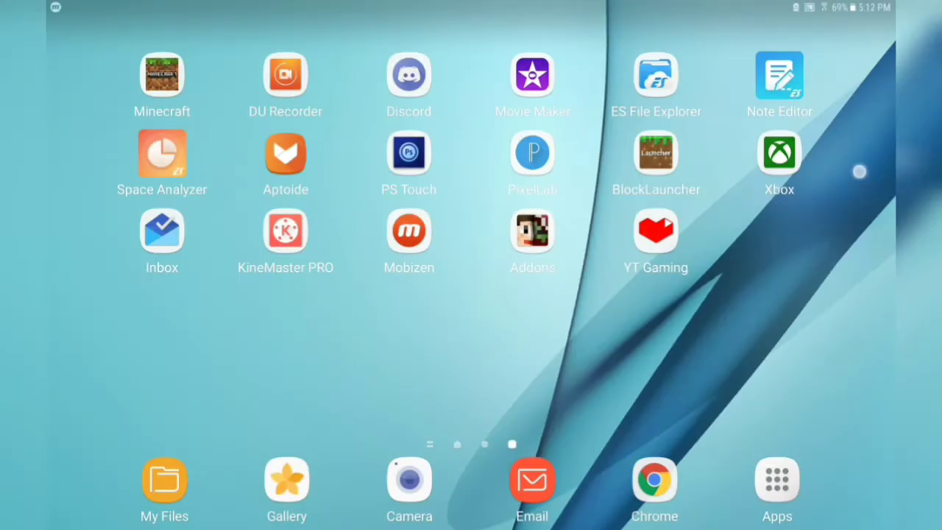
left_click_drag(798, 4, 798, 267)
left_click(776, 105)
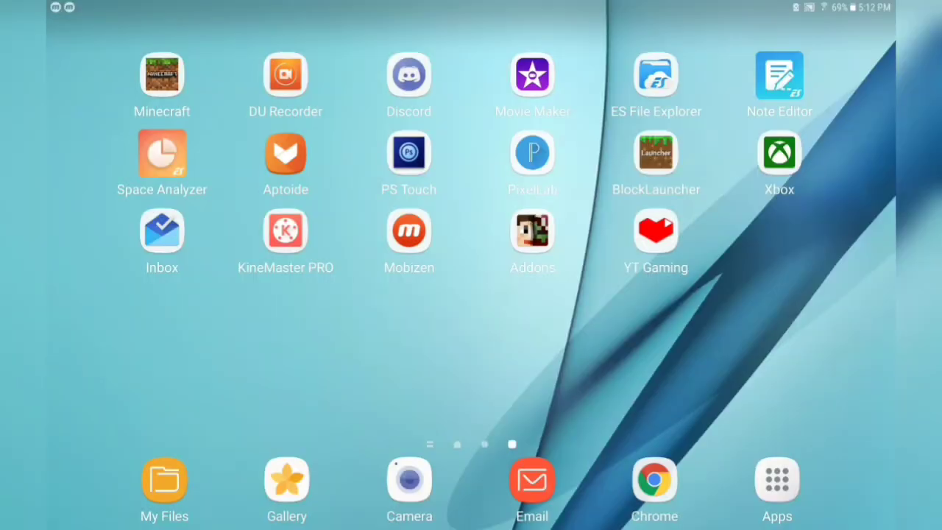